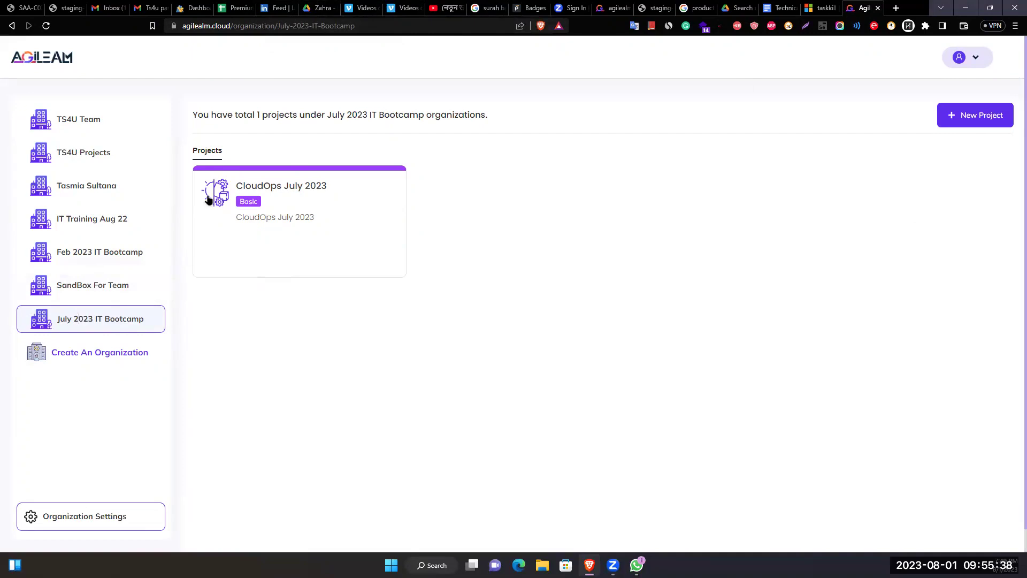
Open the Sprints view of the SQA Engineer_Feb_2023 project in the Feb 2023 IT Bootcamp organization
click(122, 259)
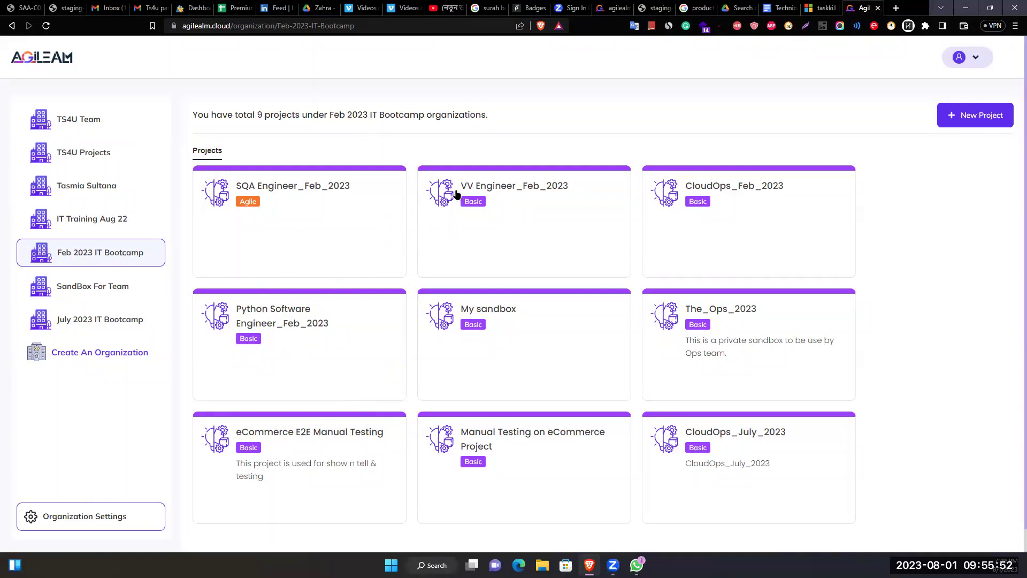
click(305, 196)
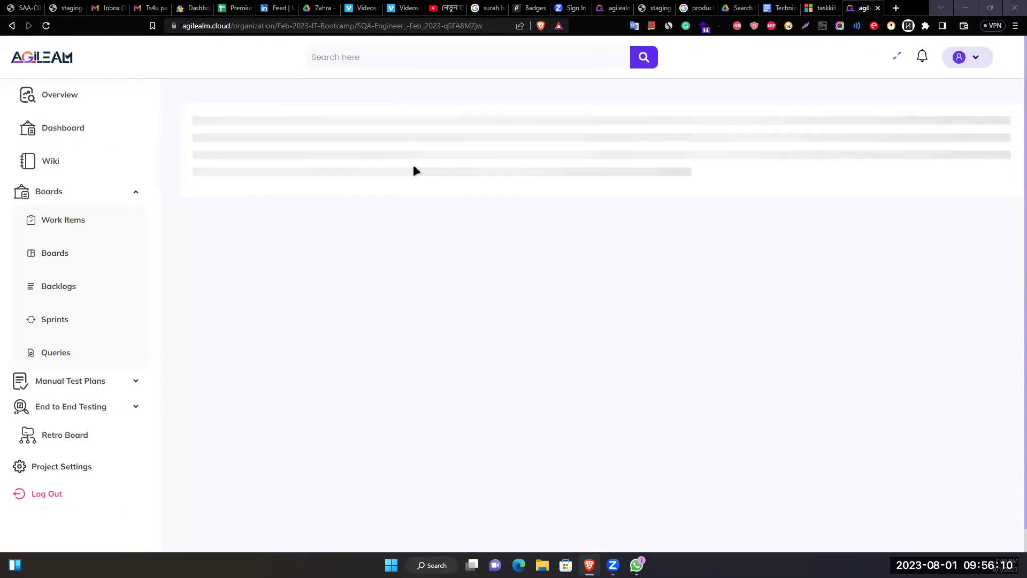
click(59, 321)
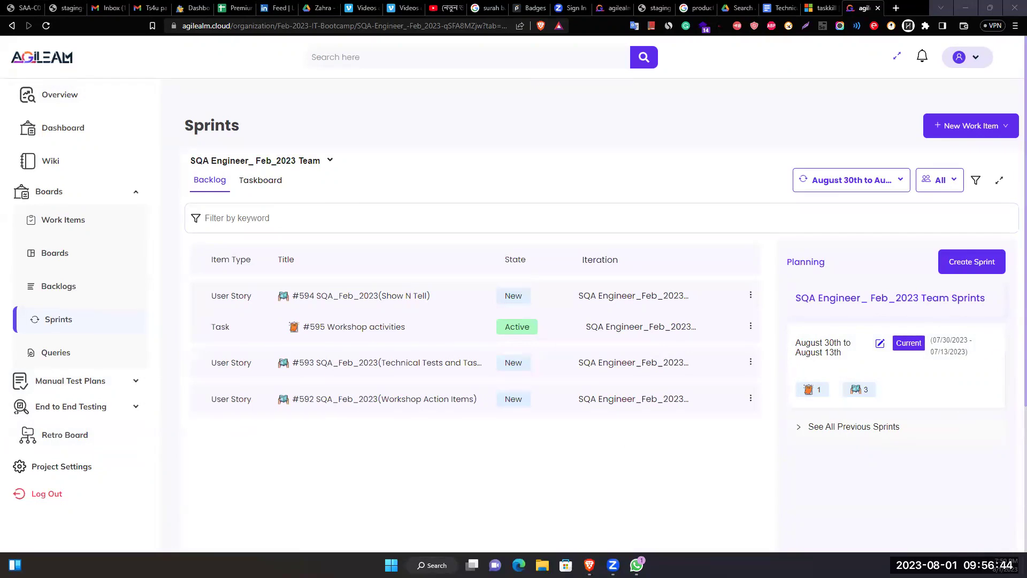
Open the current sprint for editing and rename it "July 30th to August 13th"
click(857, 427)
click(874, 344)
double_click(871, 108)
text(July 30th to August 13th)
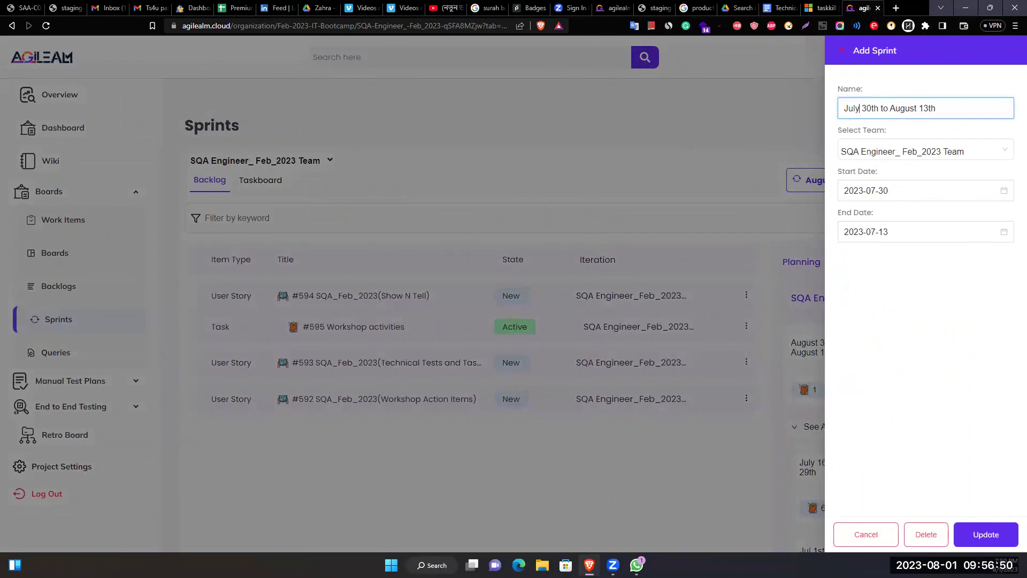
Set the sprint's start date to 2023-07-30 and end date to 2023-08-13, and save the update
click(947, 196)
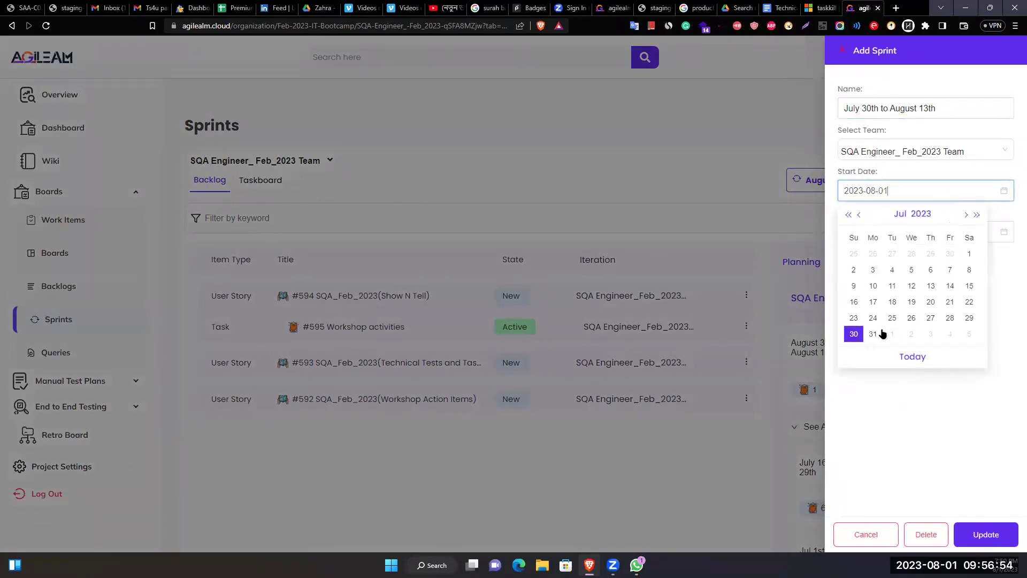
click(854, 334)
click(924, 233)
click(967, 256)
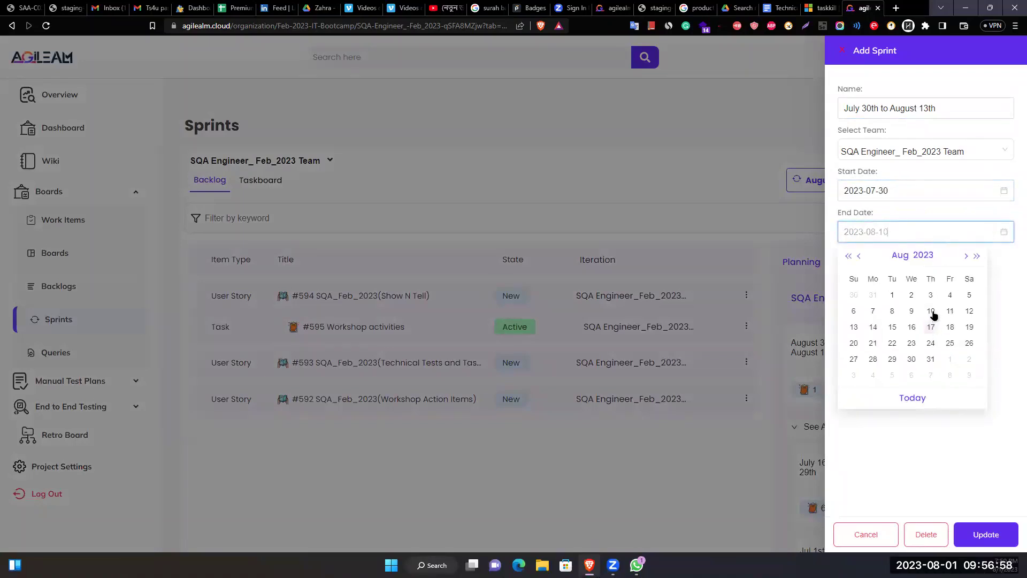
click(853, 327)
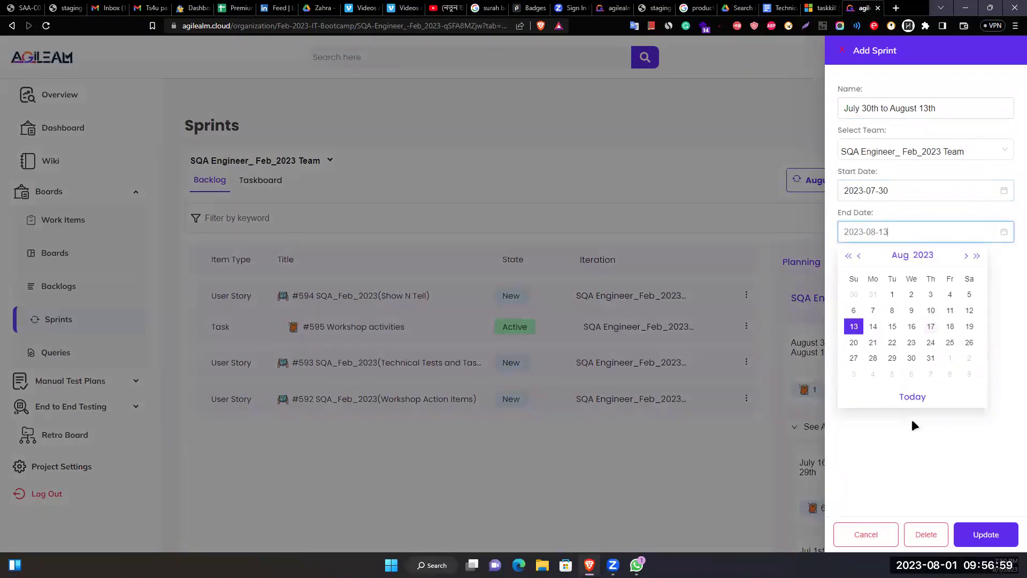
click(984, 539)
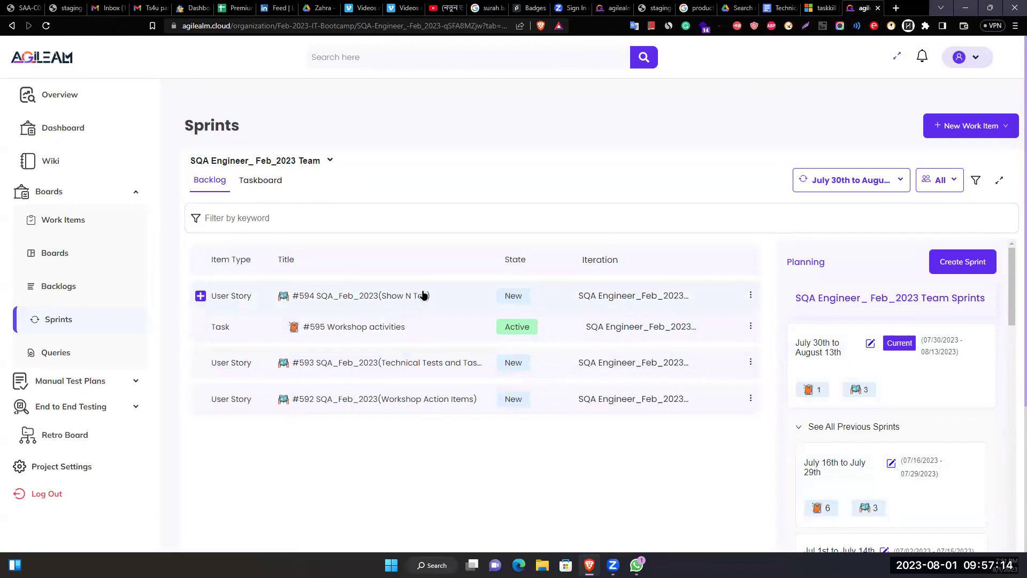
Review the details of the Technical Tests and Tasks (#593) and Workshop Action Items (#592) user stories
click(415, 363)
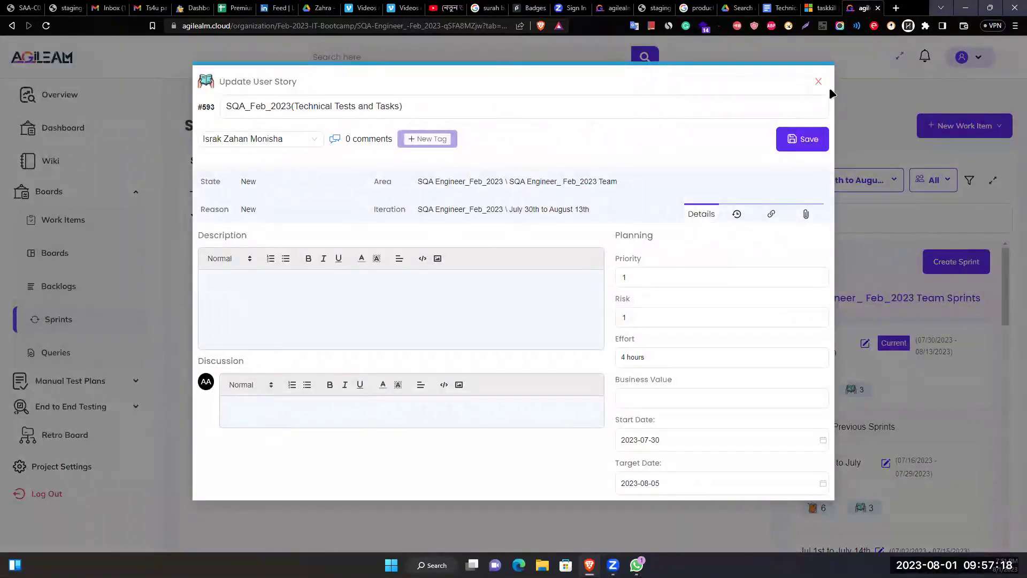
click(818, 82)
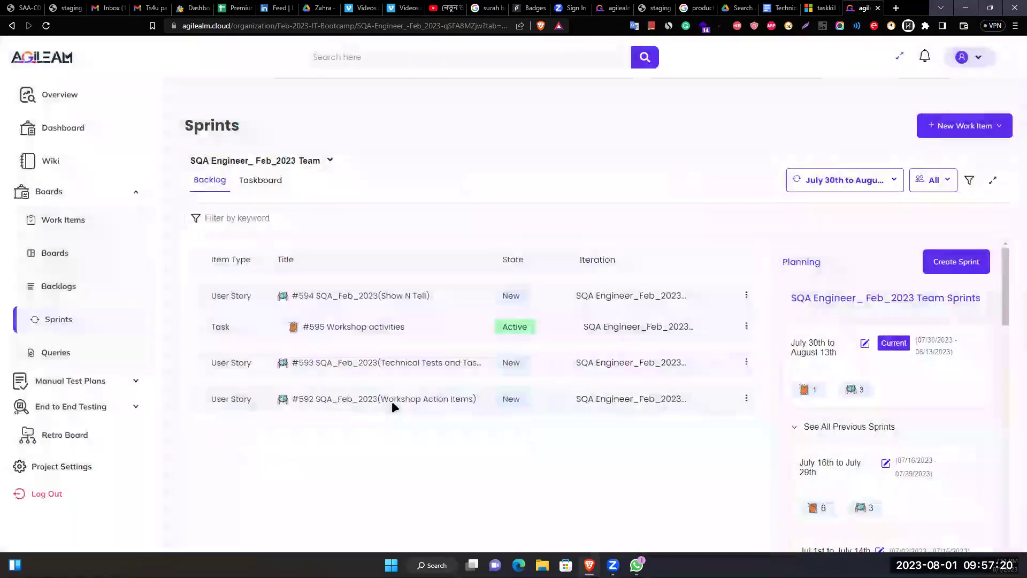
click(392, 405)
click(817, 81)
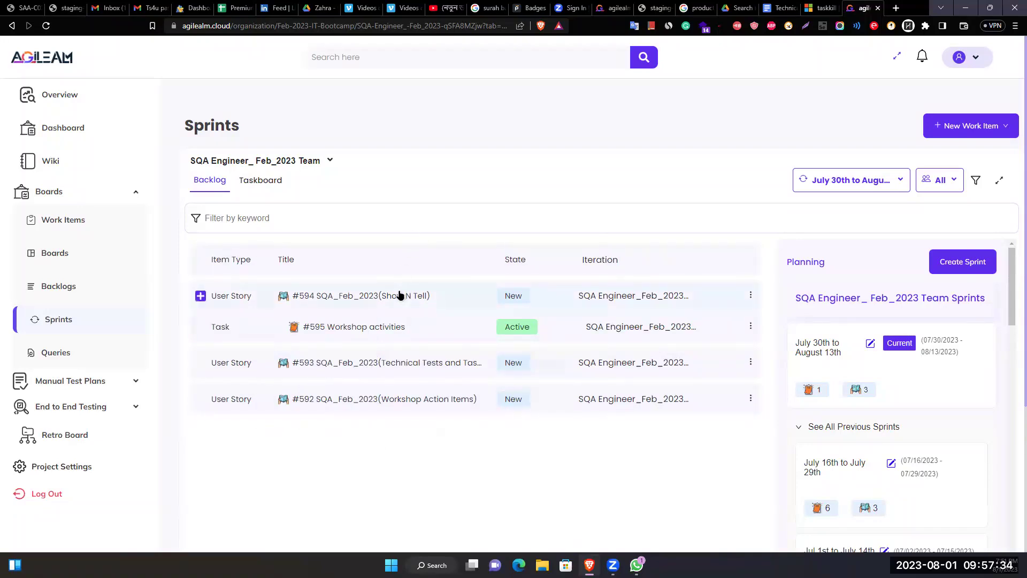
Examine the current sprint's taskboard, including its user stories and the assignee choices of task #595 Workshop activities
click(260, 179)
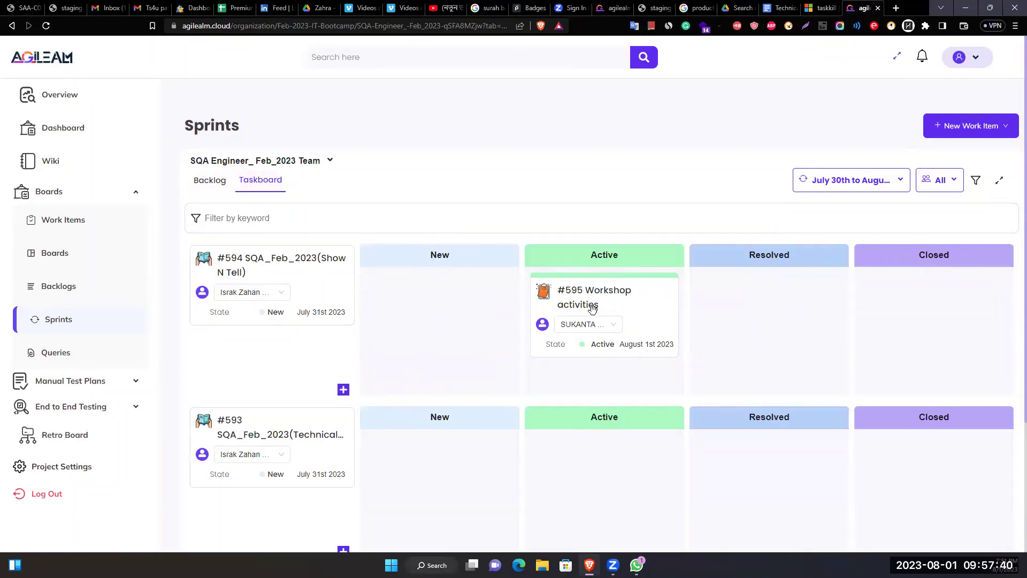
scroll(605, 327, down, 3)
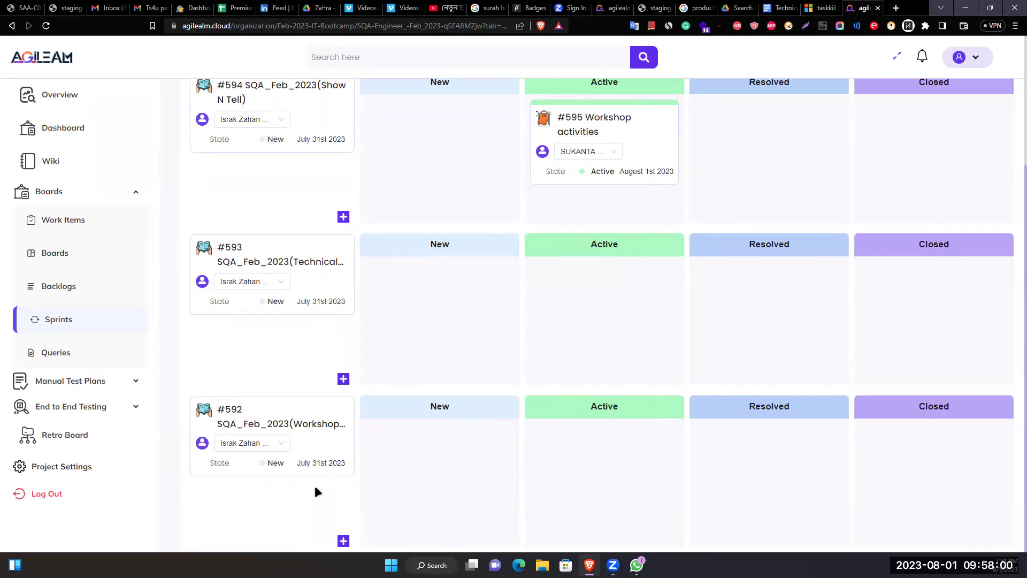
scroll(328, 419, up, 3)
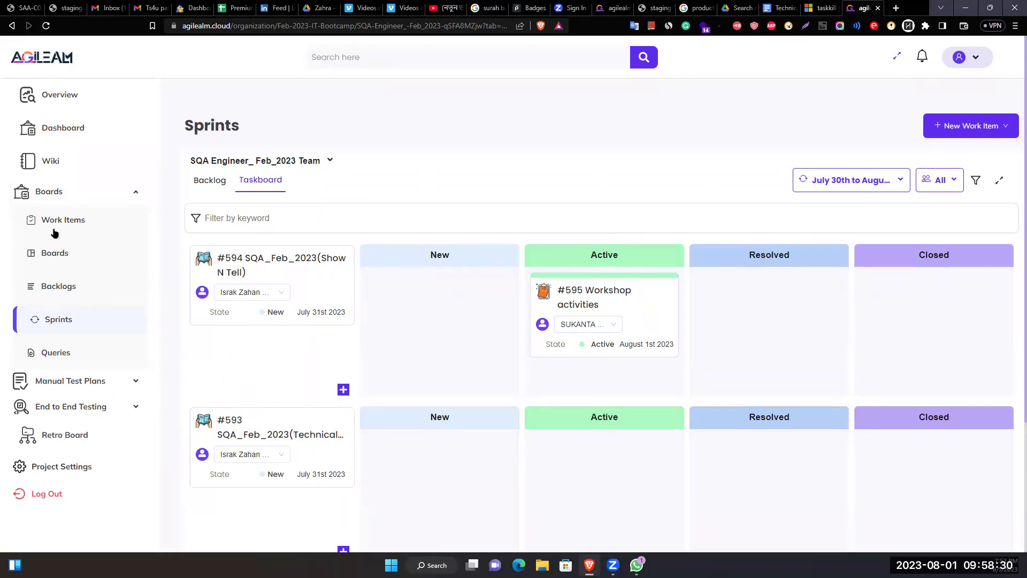
scroll(416, 351, down, 1)
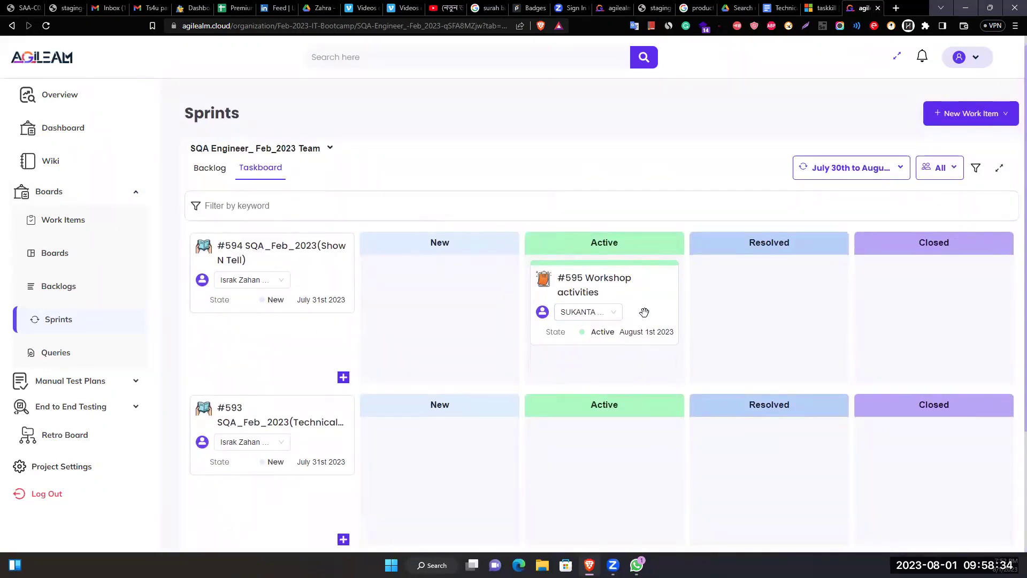
click(576, 314)
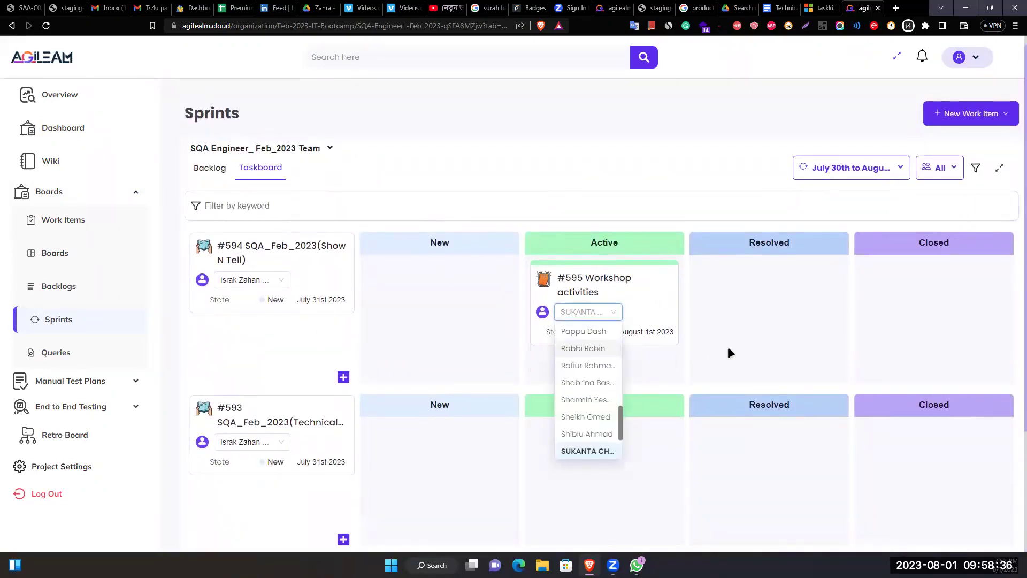
click(751, 348)
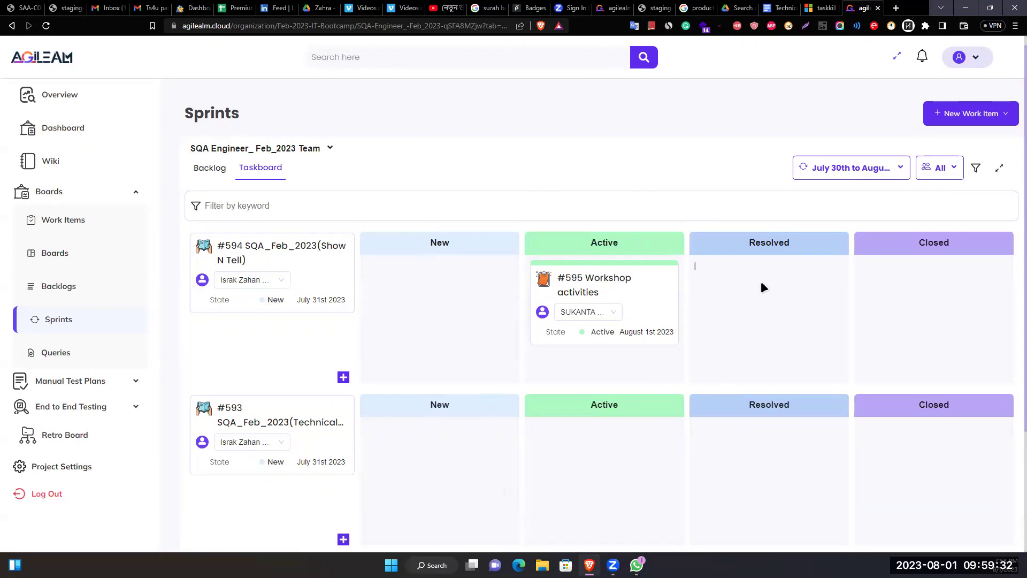
scroll(235, 409, down, 3)
scroll(313, 409, up, 3)
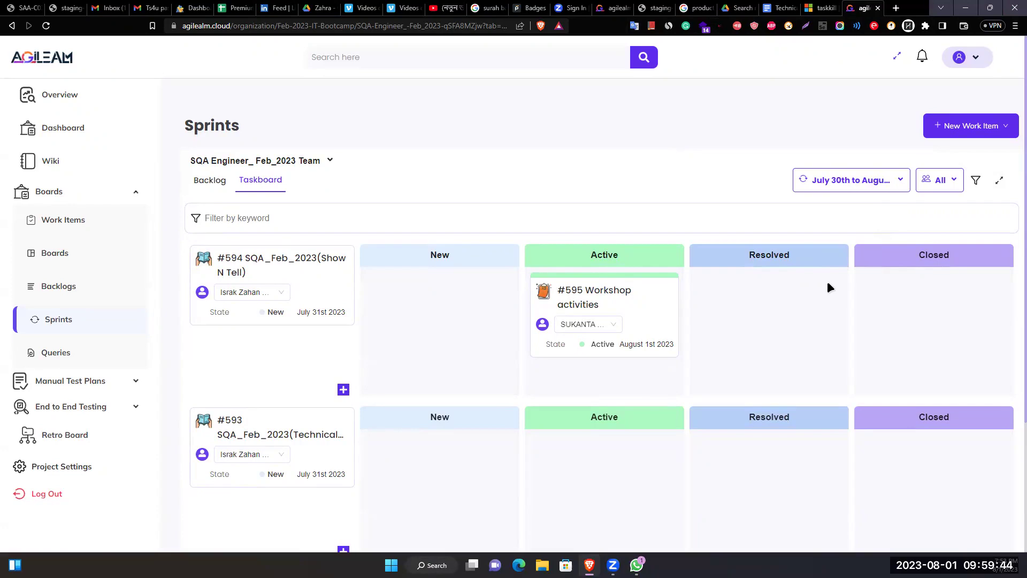
Examine the description and planning fields of task #595 Workshop activities, leaving the task unsaved
click(611, 305)
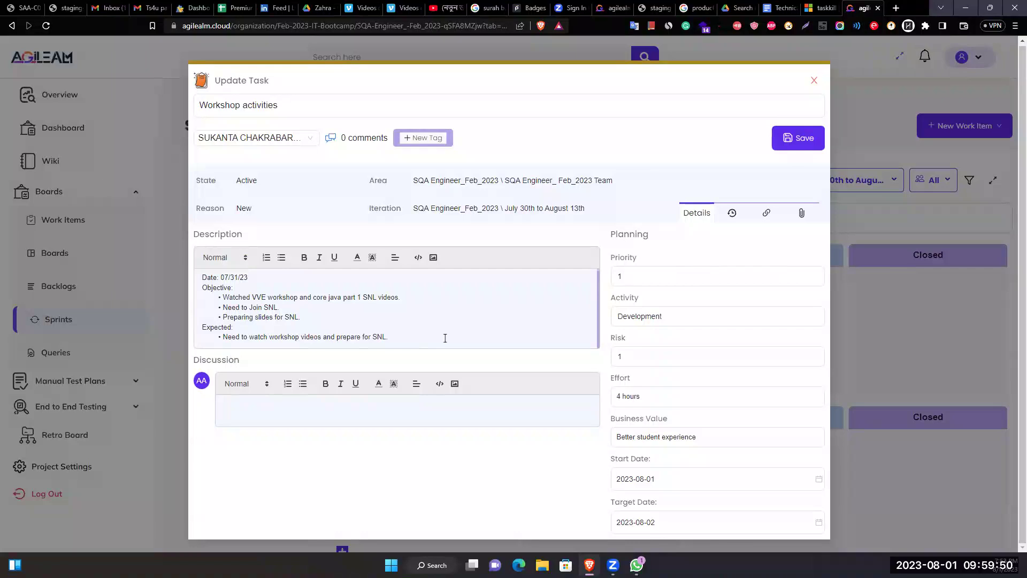
click(814, 82)
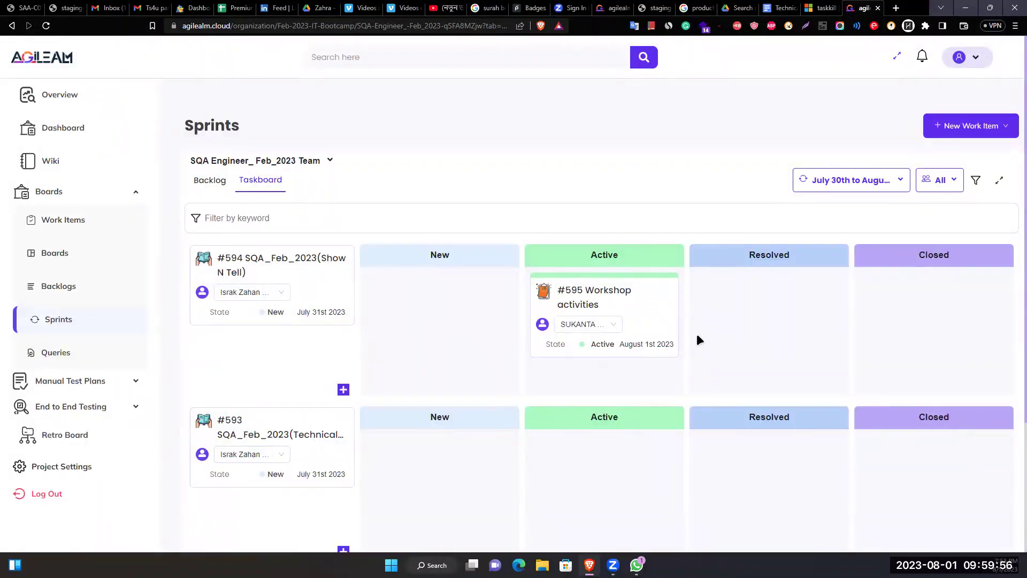
click(570, 303)
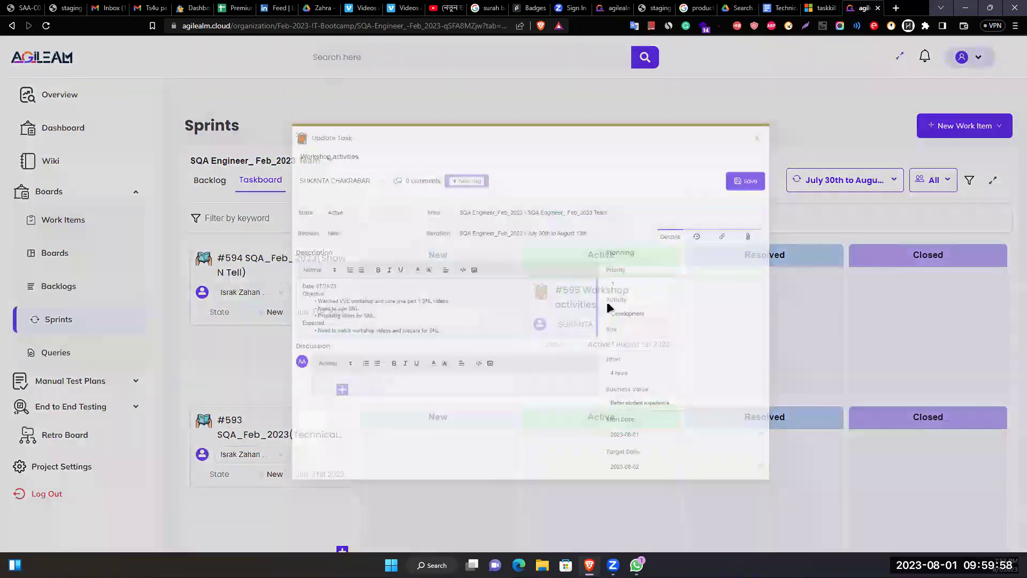
drag(203, 280, 425, 337)
click(491, 341)
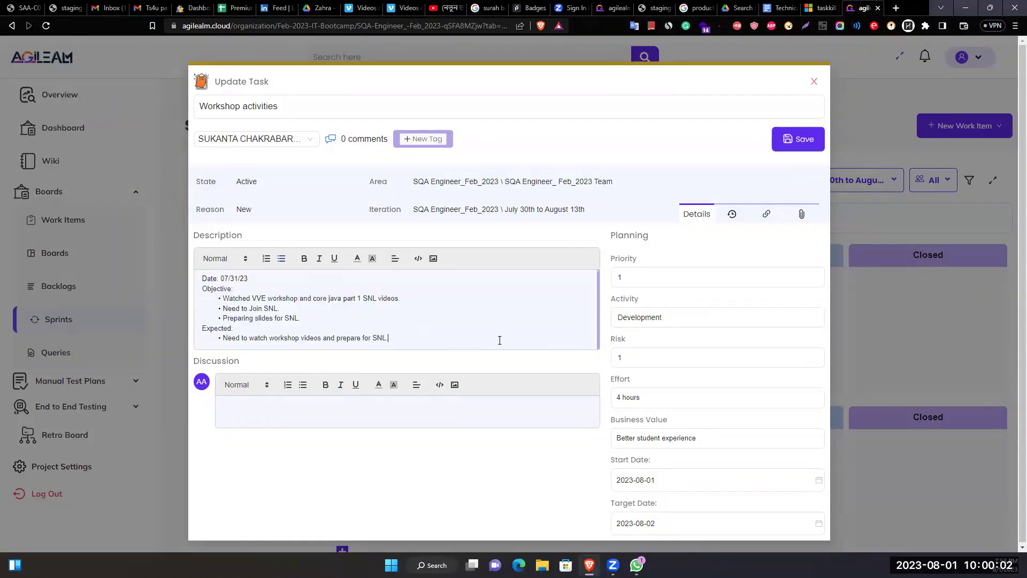
click(605, 236)
drag(608, 256, 669, 442)
click(614, 395)
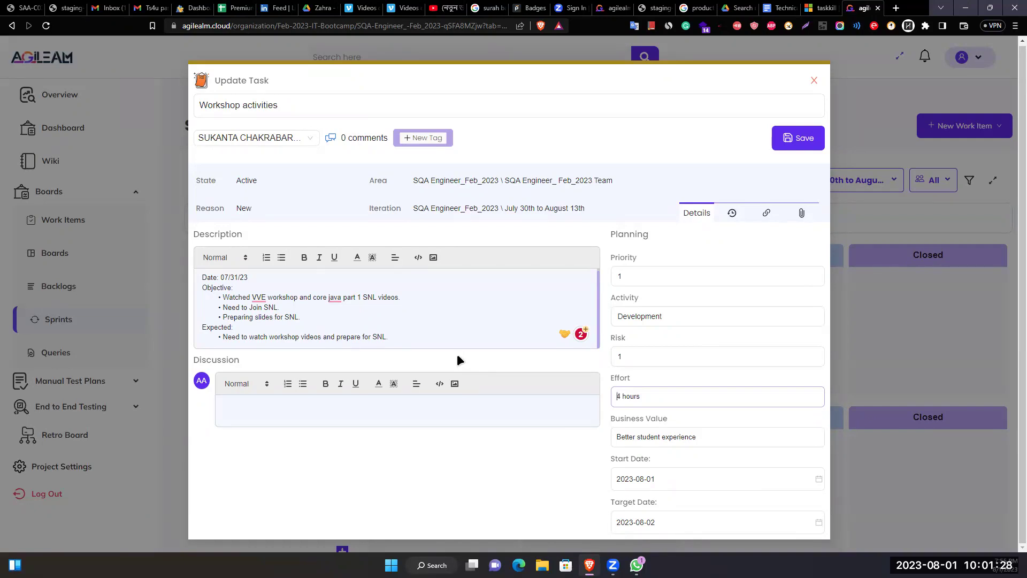
click(817, 81)
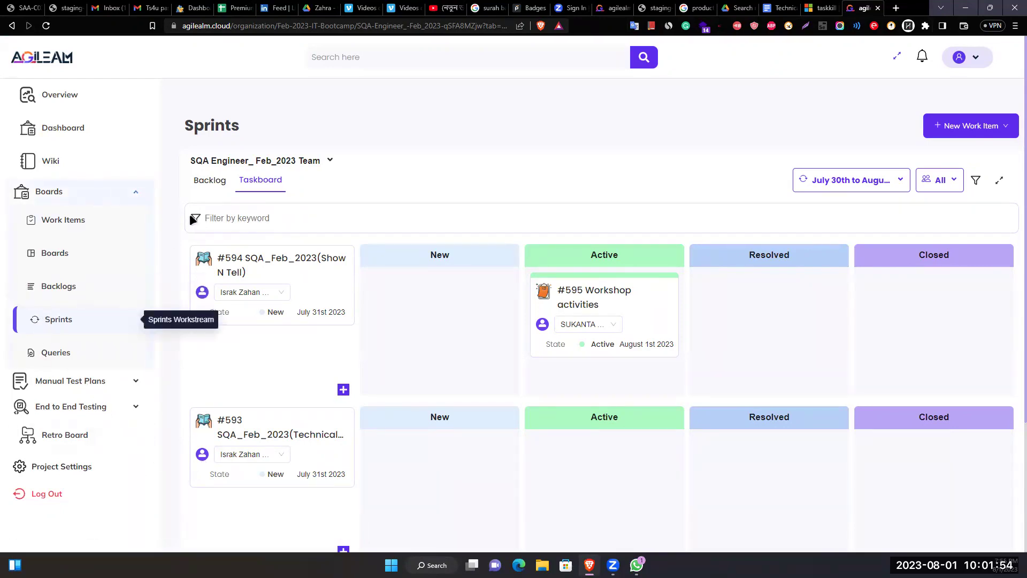
Return to the sprint backlog and review the details of user story #594 SQA_Feb_2023(Show N Tell)
click(210, 179)
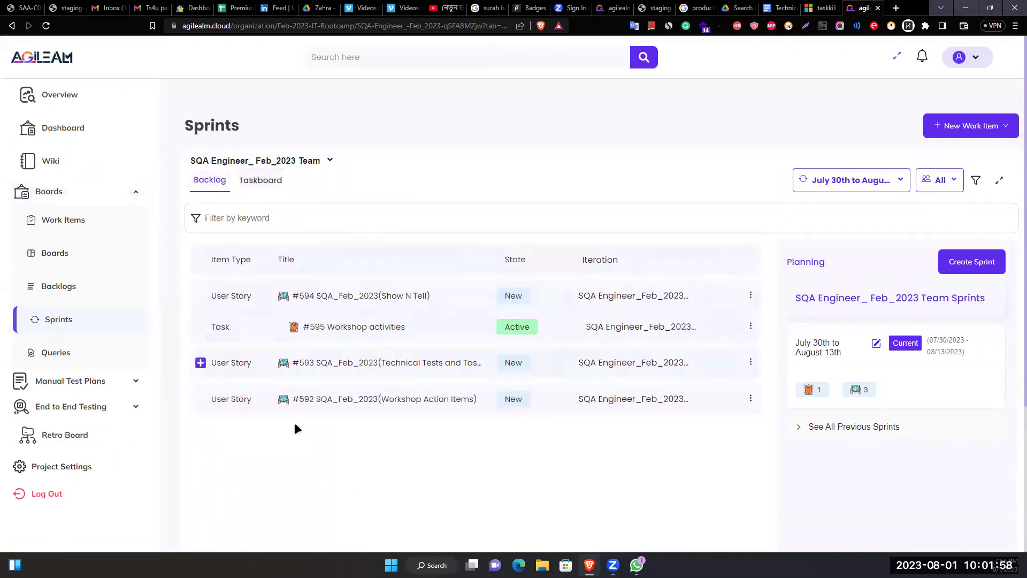
click(327, 295)
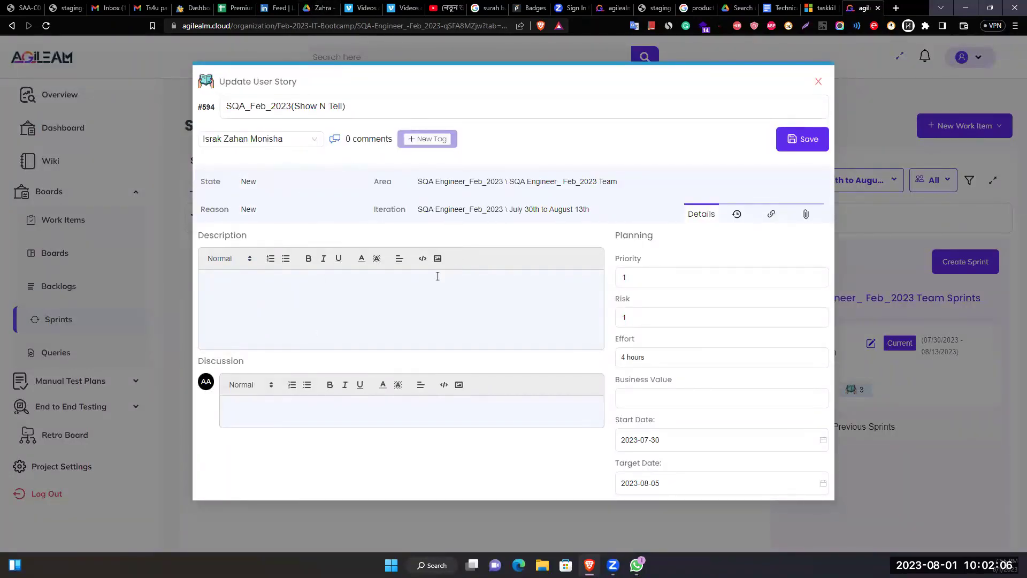
click(326, 303)
click(820, 83)
Expand the list of previous sprints and show the backlog of the Jul 1st to July 14th sprint
scroll(851, 320, down, 4)
click(833, 224)
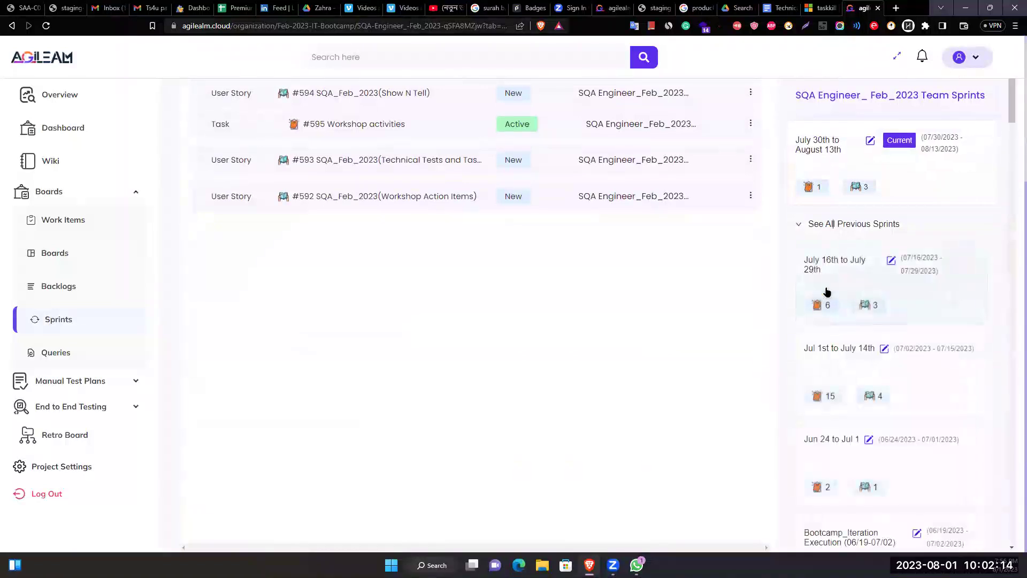
scroll(853, 280, down, 2)
click(849, 248)
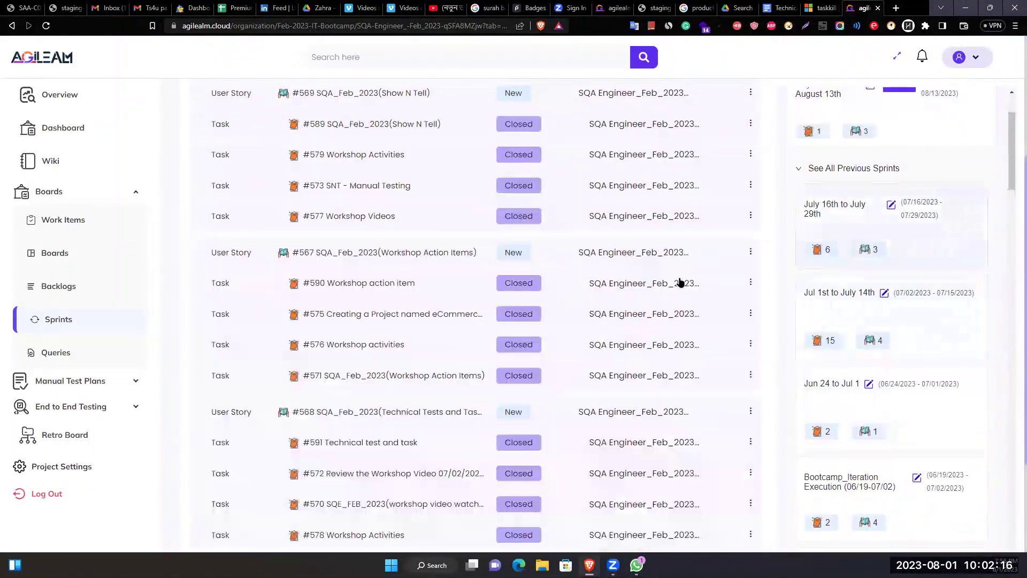
Examine the title and full description of user story #569 SQA_Feb_2023(Show N Tell), then close it
click(324, 259)
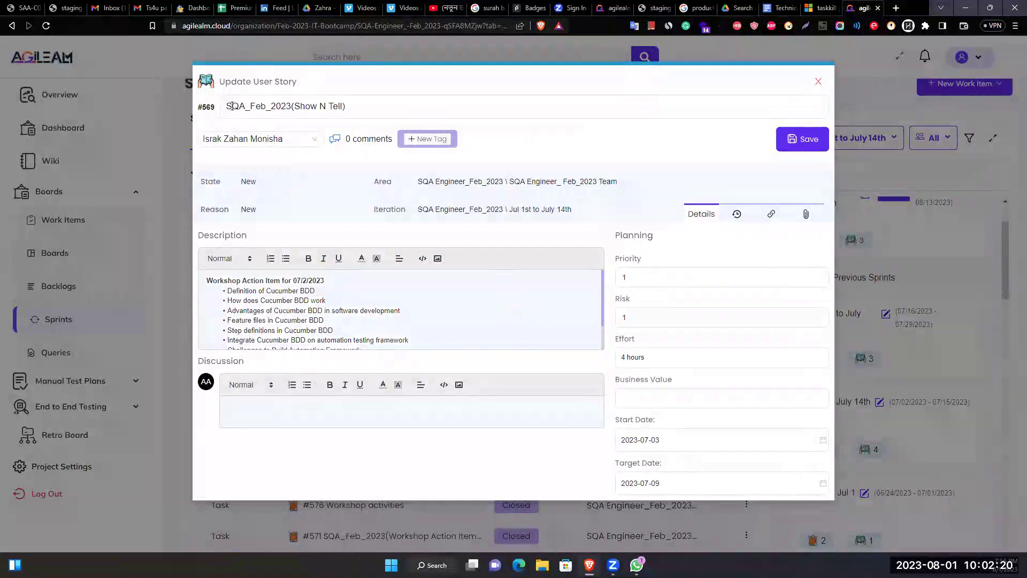
drag(226, 107, 295, 107)
click(422, 110)
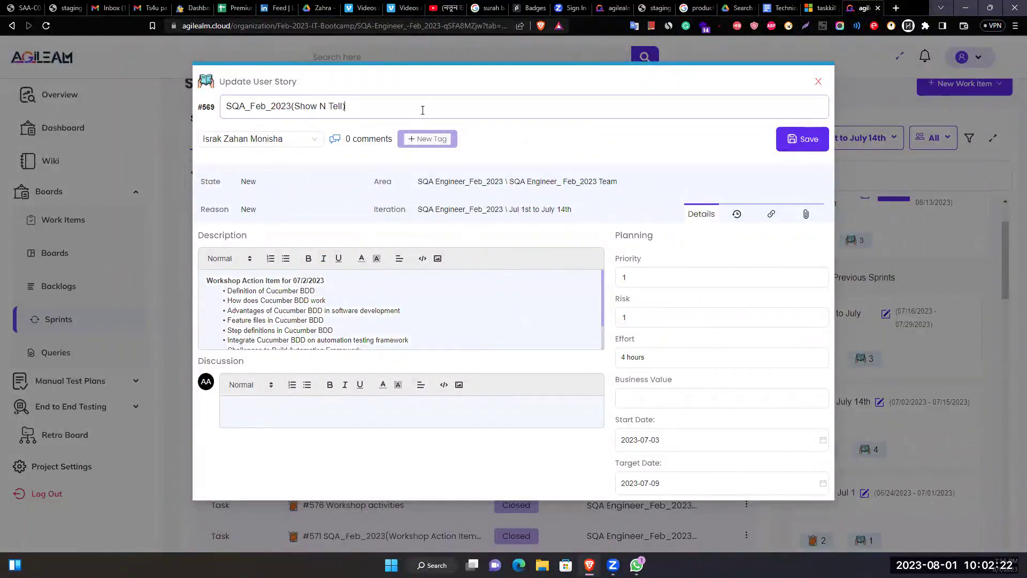
scroll(353, 321, down, 2)
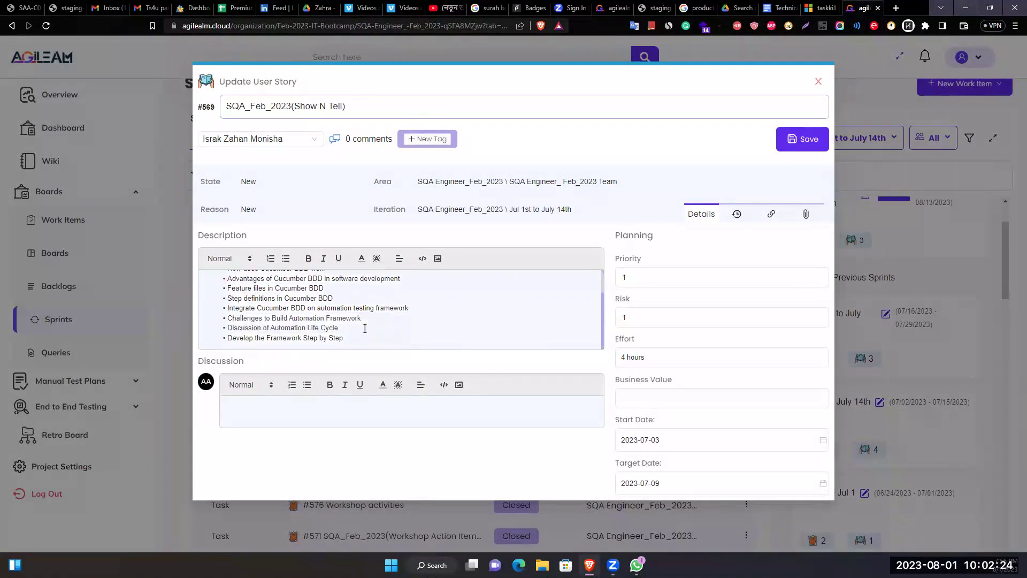
scroll(322, 311, up, 2)
click(222, 282)
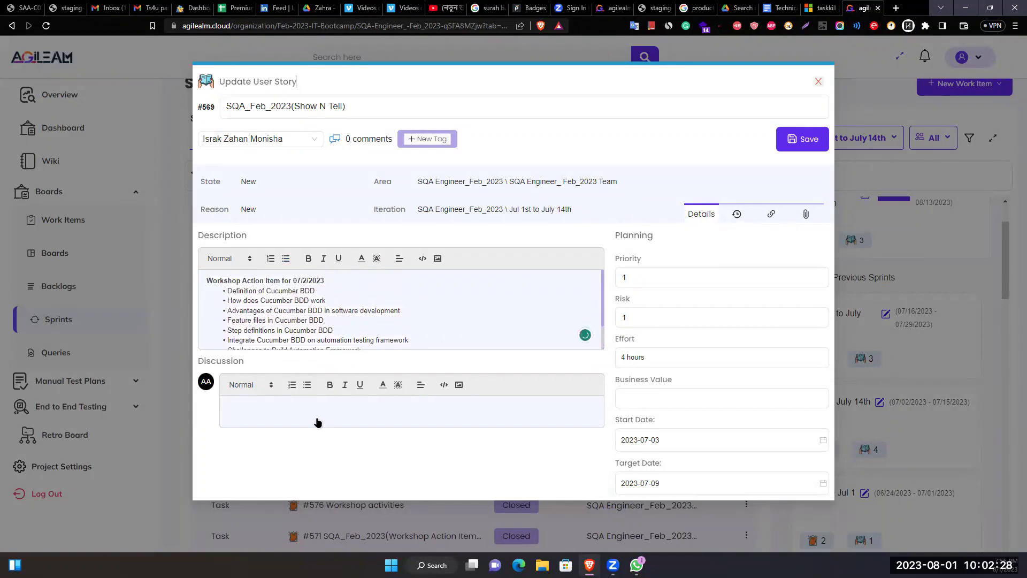
key(Escape)
Open user story #567 SQA_Feb_2023(Workshop Action Items) to review its description
scroll(356, 328, down, 4)
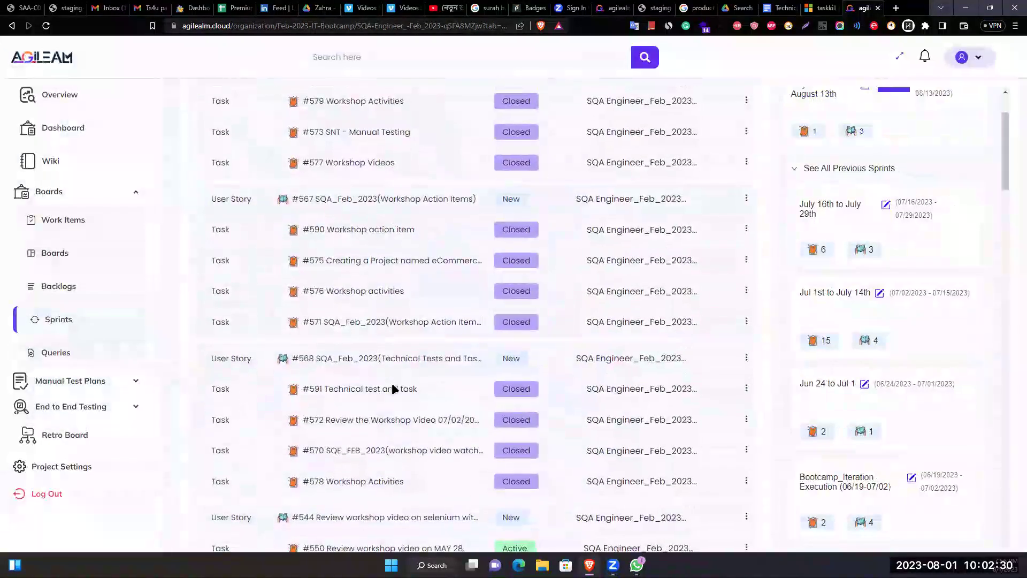
click(391, 383)
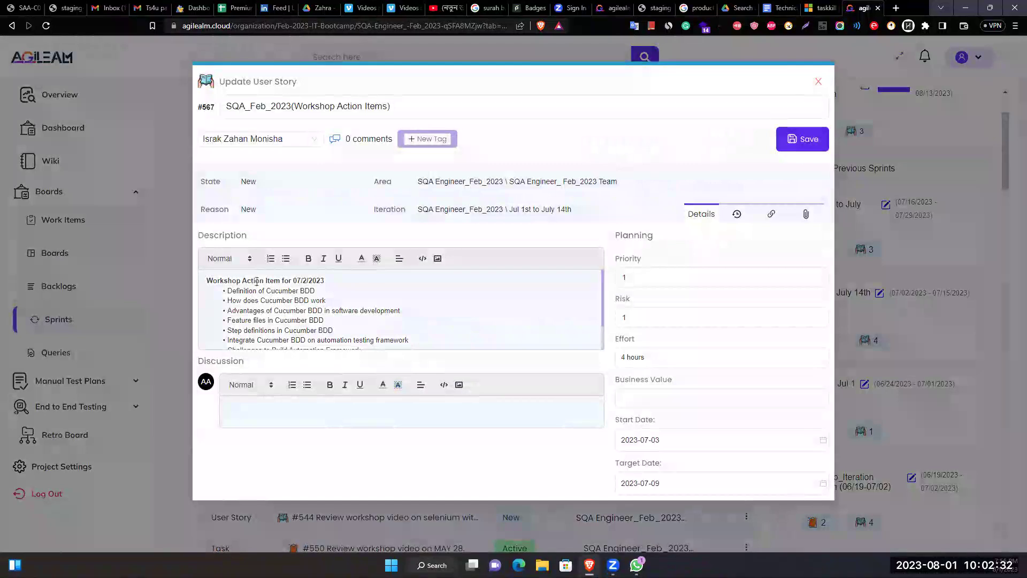